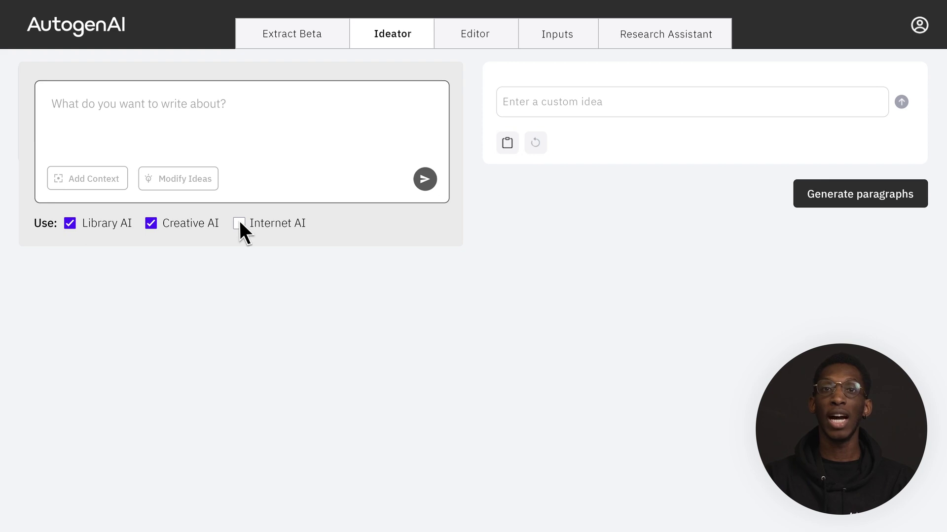
Step: Give the Ideator the context: a bid to provide AI-powered bid writing software to a bid writing consultancy
left_click(93, 178)
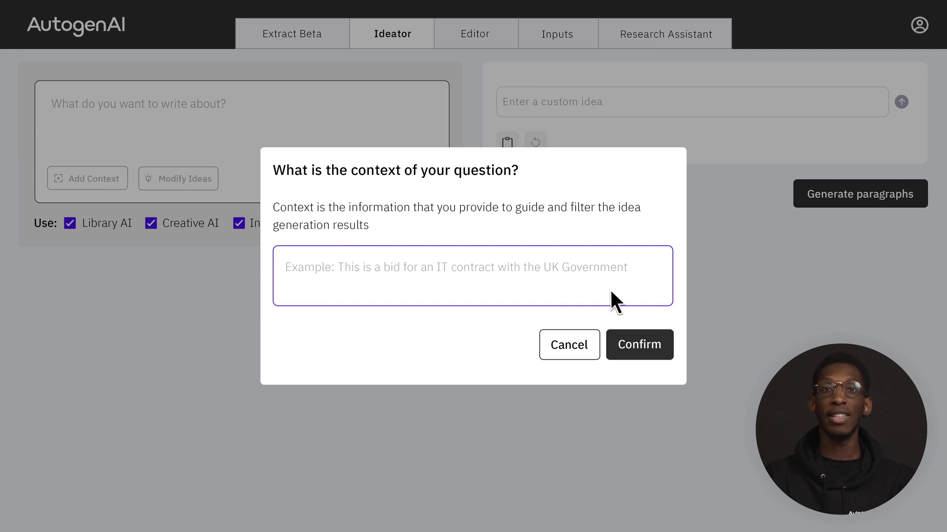
type("This")
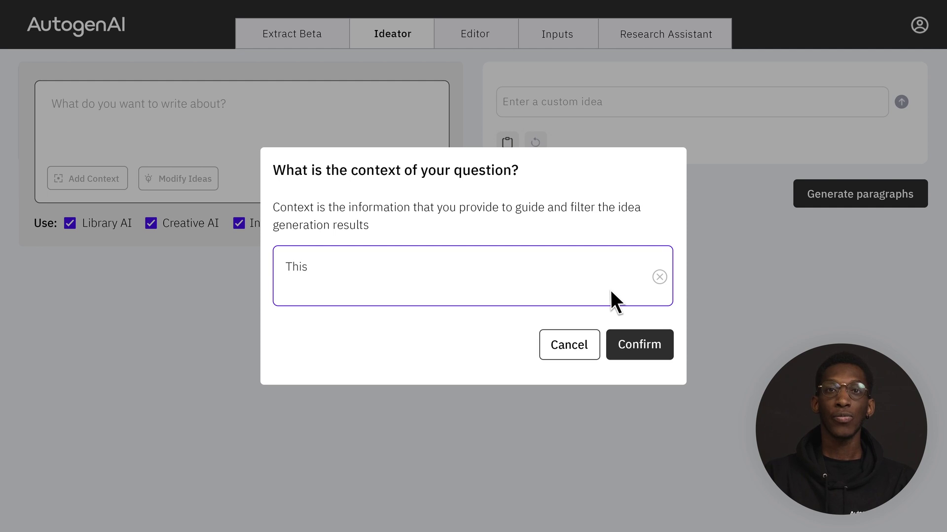
type(" is a bid to provide AI-powered b")
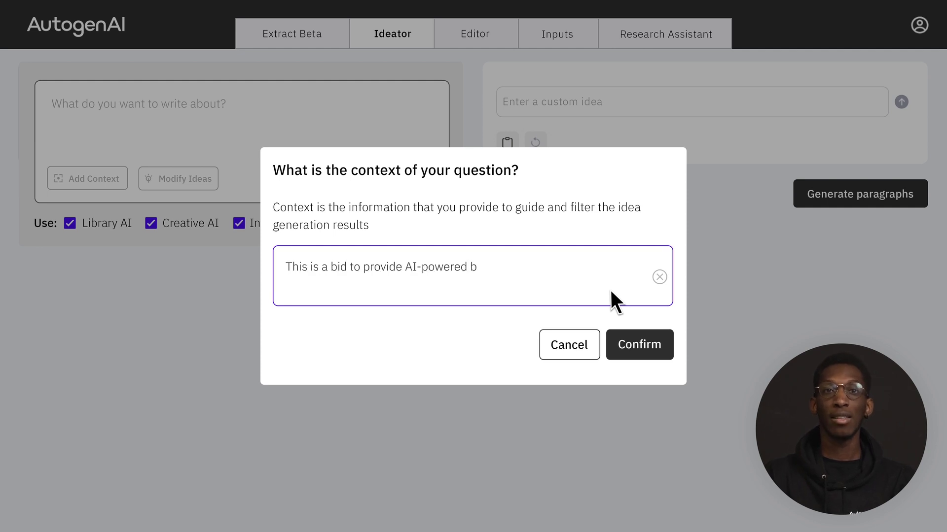
type("id writing software to a bid writ")
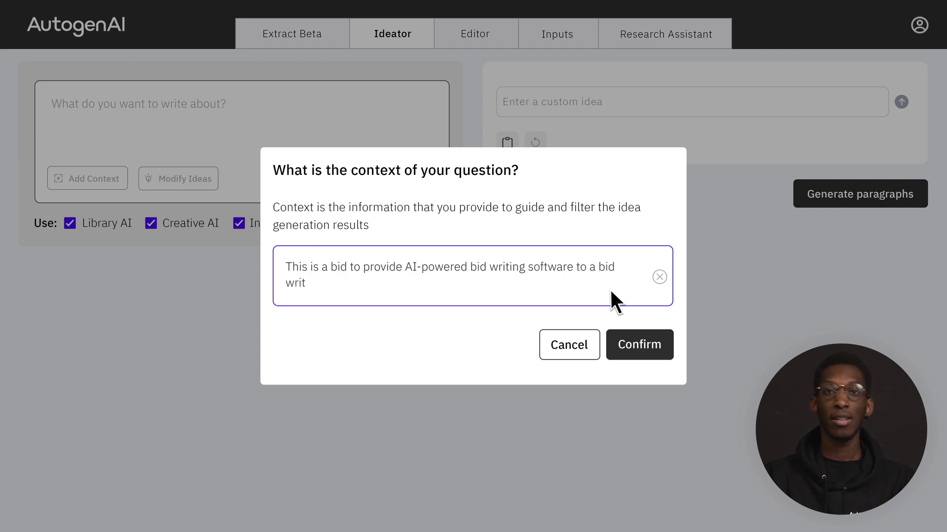
type("ing consultancy in the UK")
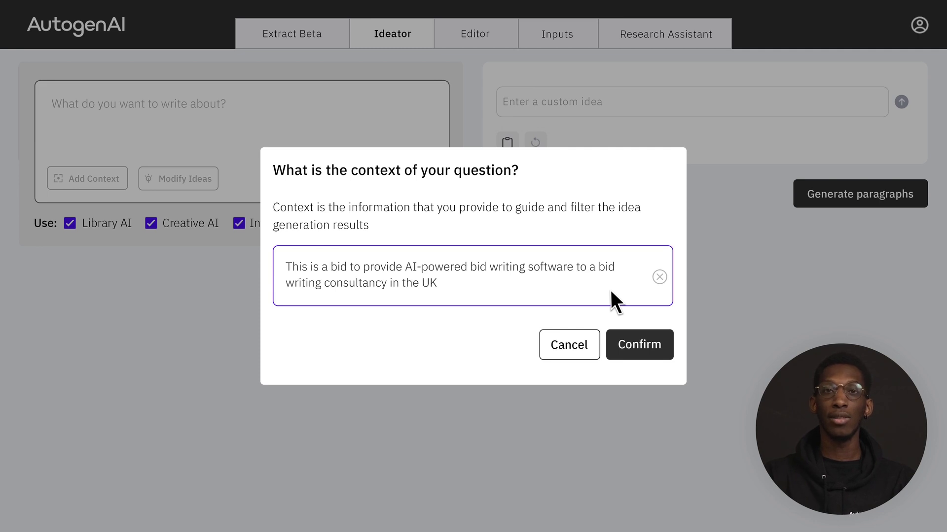
left_click(639, 345)
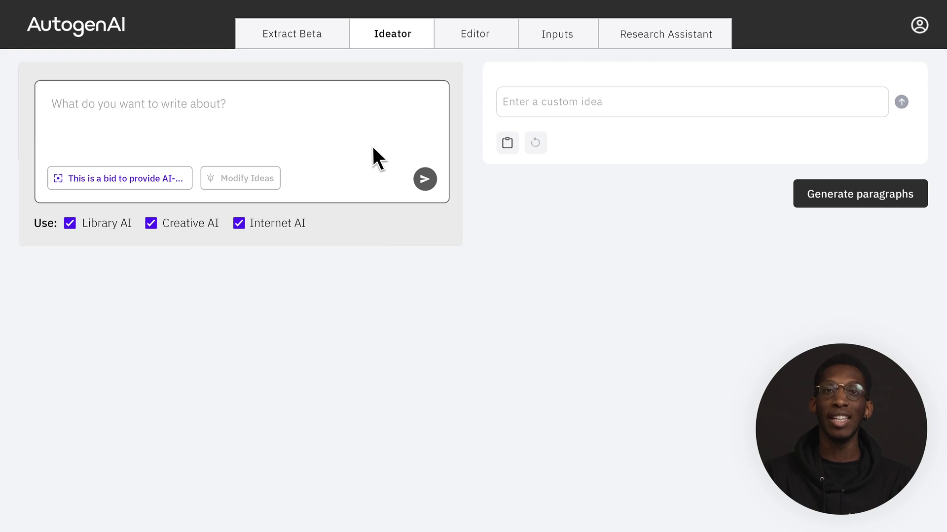
Step: Ask 'How does AutogenAI provide user training?' with a client-centered idea modifier applied
type("How does Autogen")
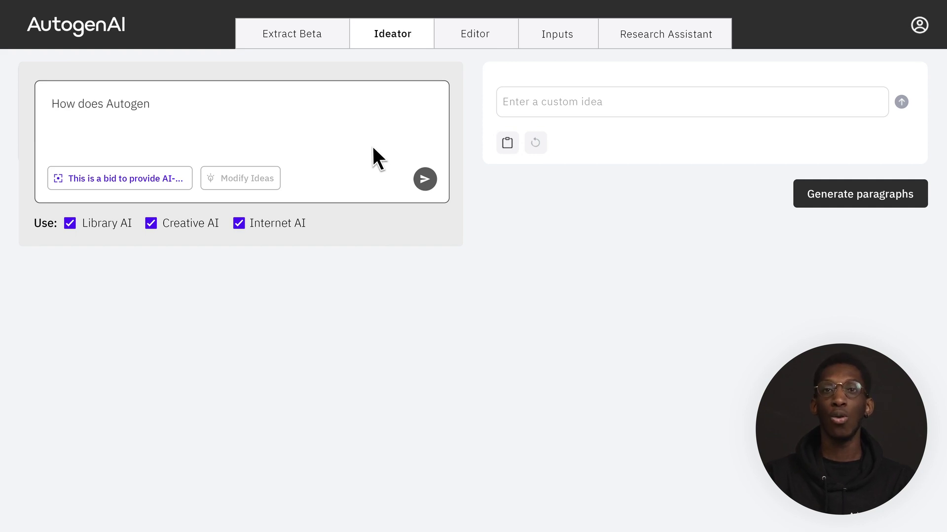
type("AI provide user training?")
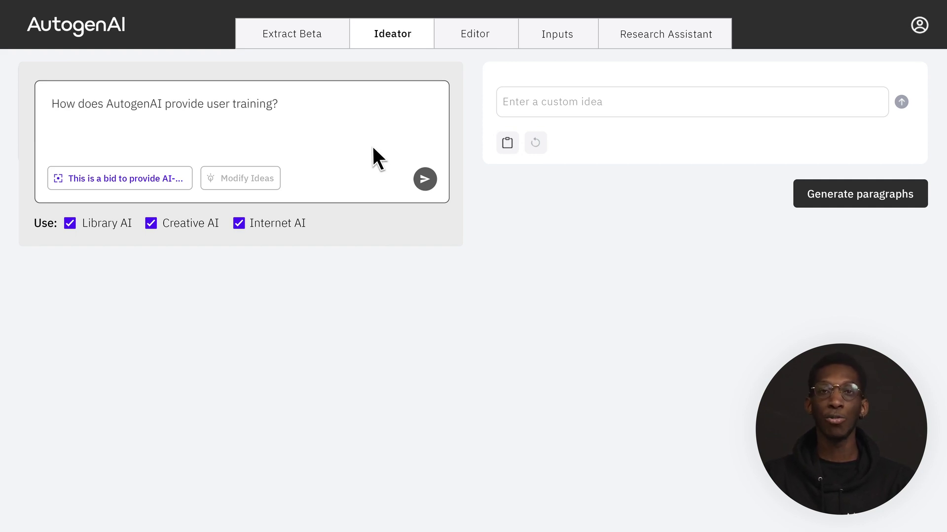
left_click(242, 183)
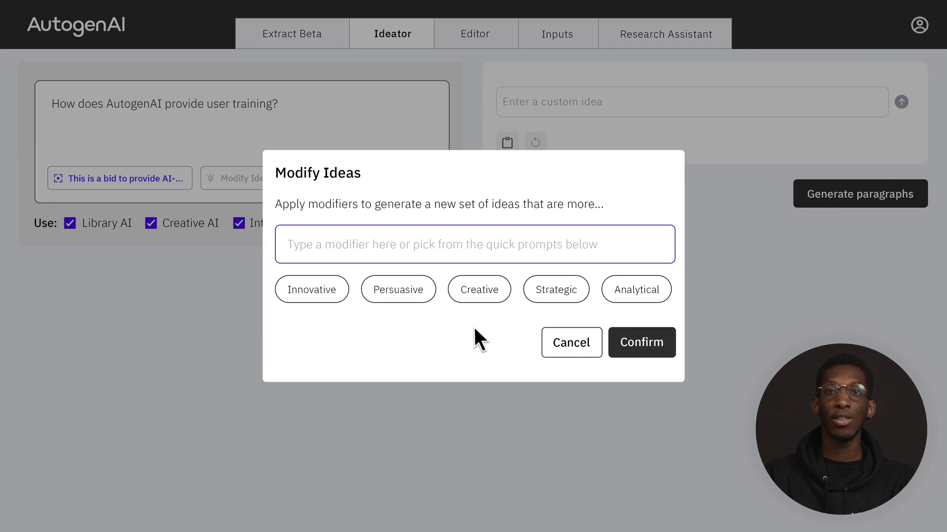
type("client-centered")
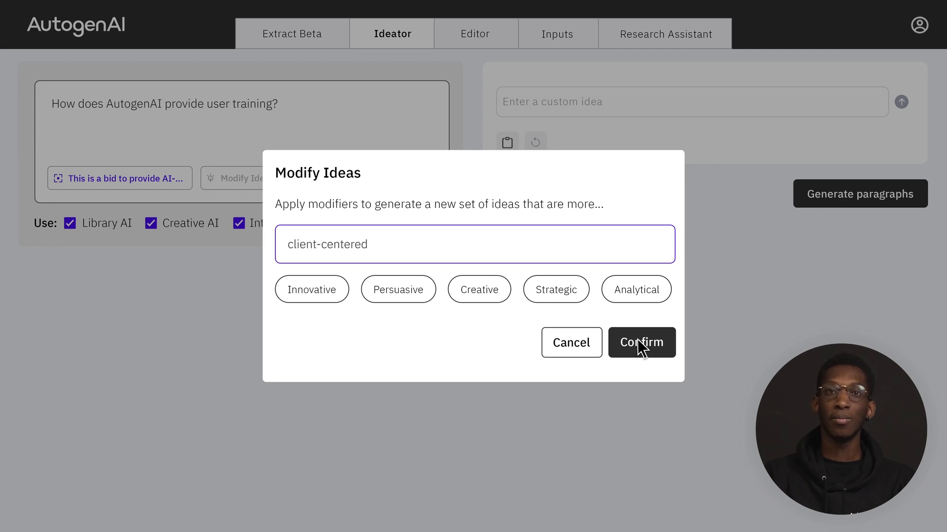
left_click(637, 338)
Step: Generate ideas for the training question and add the onboarding idea to the chosen ideas
left_click(424, 176)
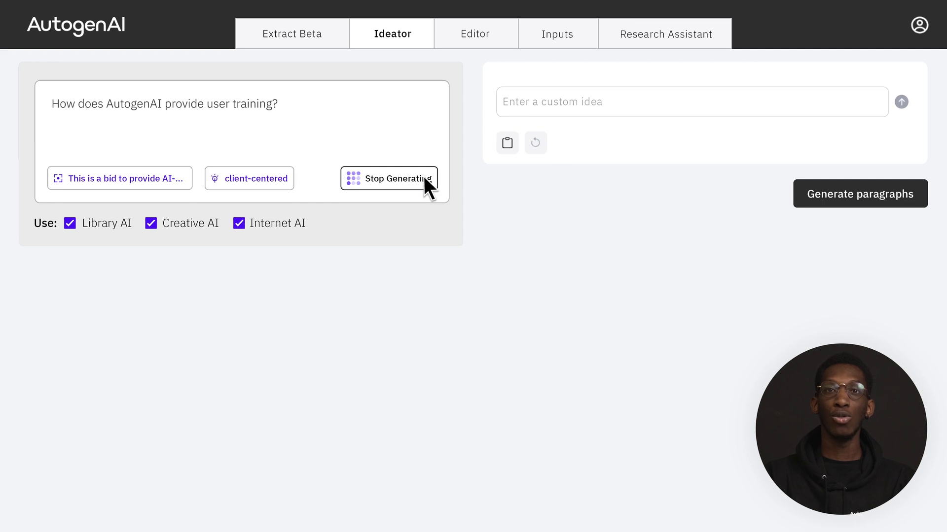
mouse_move(391, 112)
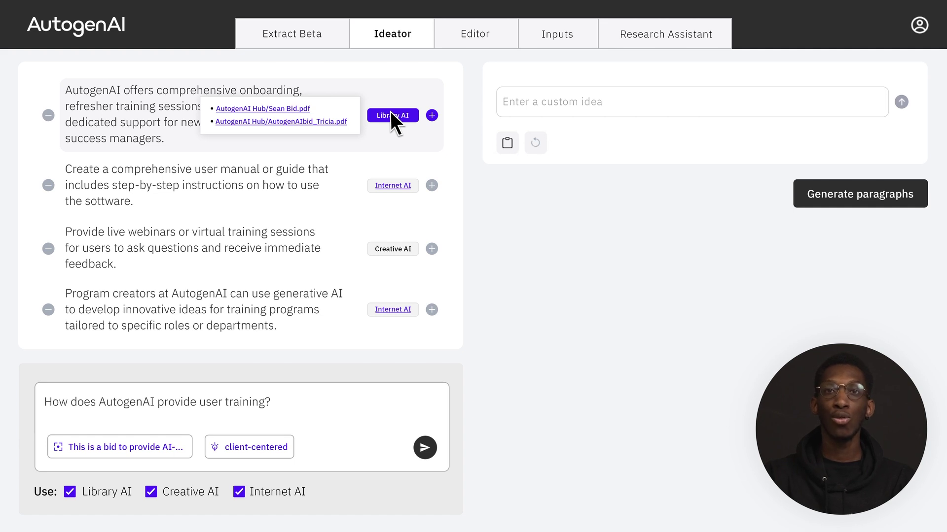
left_click(431, 115)
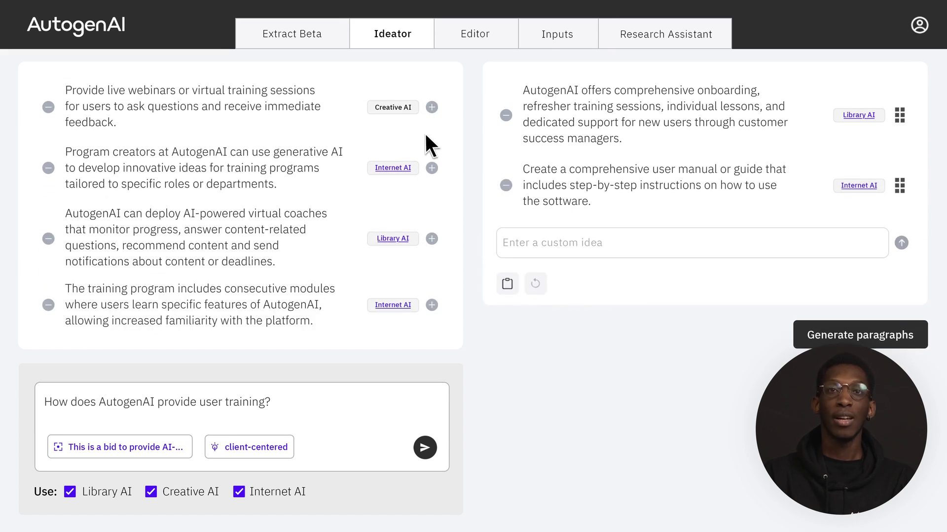
Step: Ask 'How does AutogenAI ensure successful adoption of our software?', add the pilot-program idea, and generate paragraphs
key("ctrl+a")
type("H")
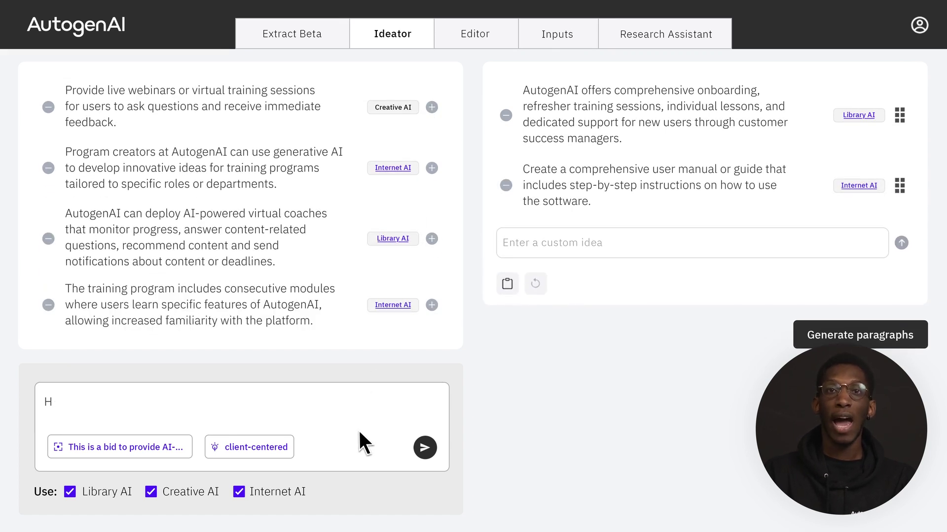
type("ow does AutogenAI ensure successful adoption of our software?")
left_click(424, 447)
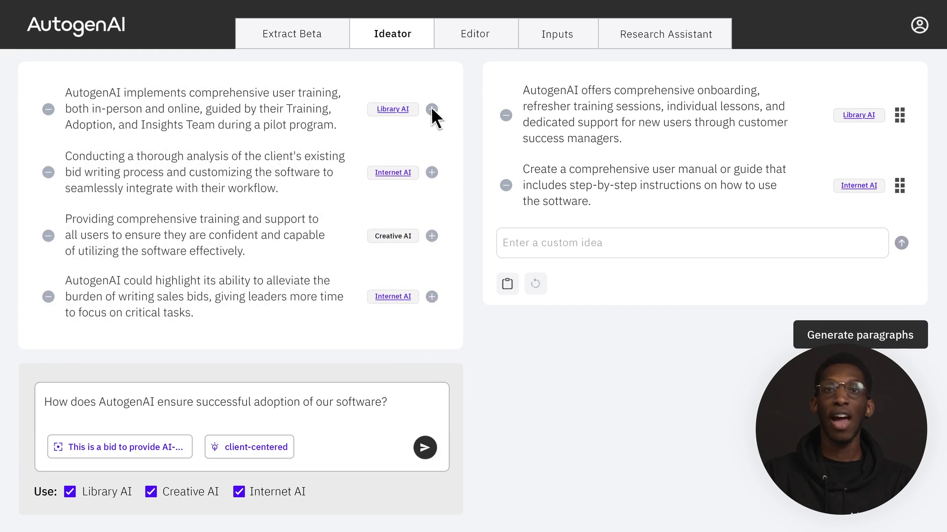
left_click(431, 109)
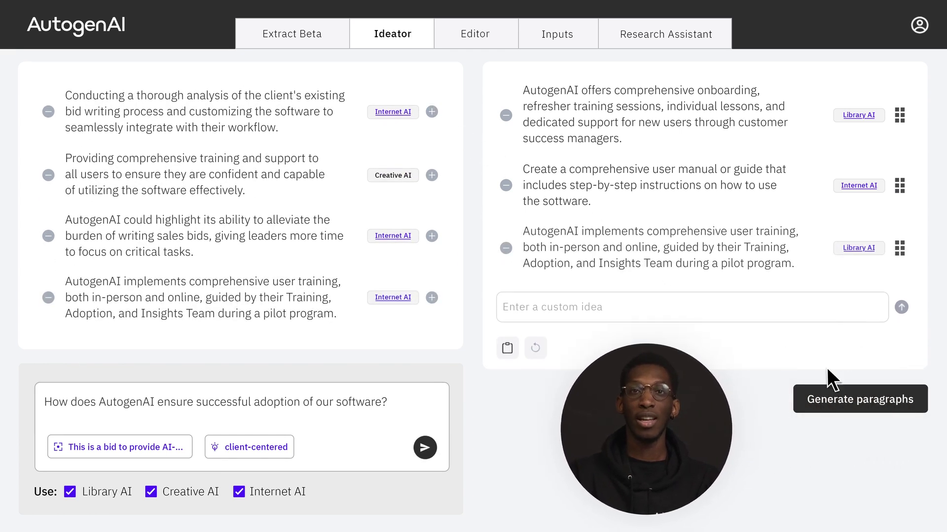
left_click(869, 397)
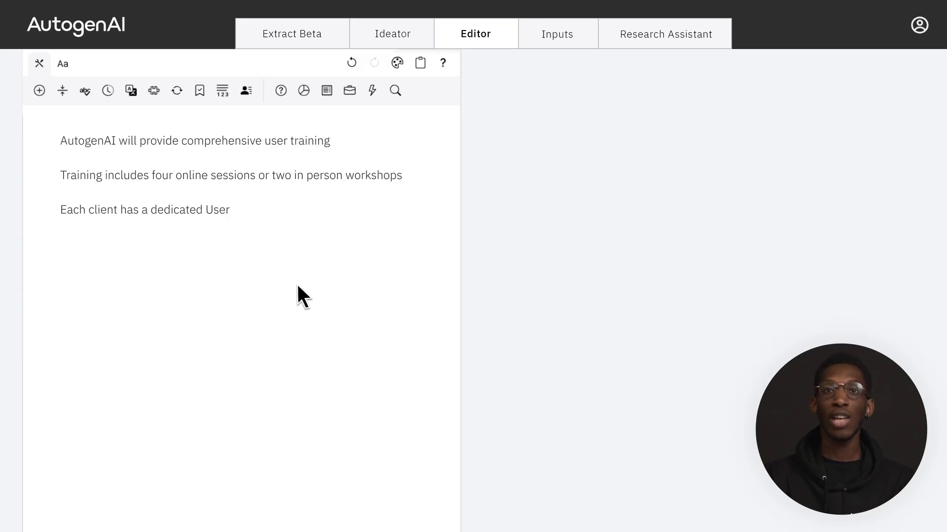
key("Return")
Step: Add a note on continued support through refresher sessions and 1:1s, then expand the training notes
type("Clients will receive continued support in the form of refresher sessions and 1:1s")
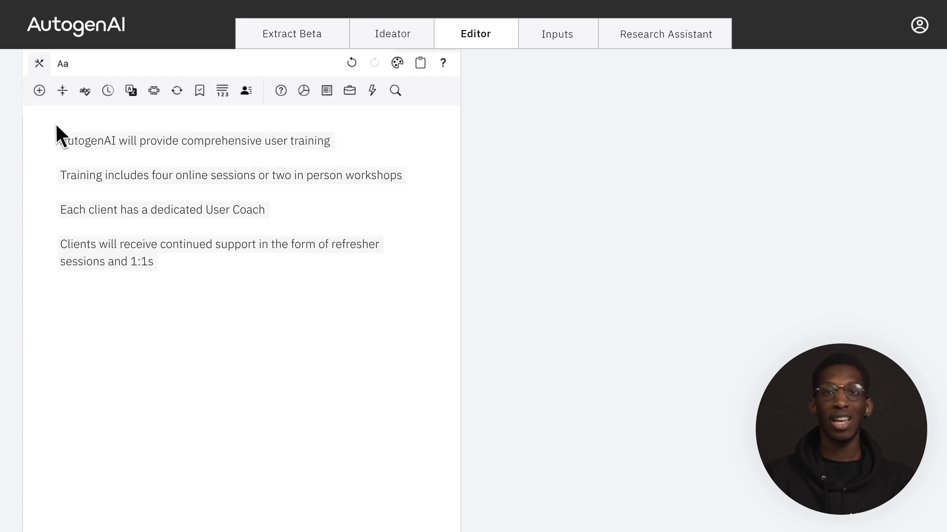
left_click(39, 90)
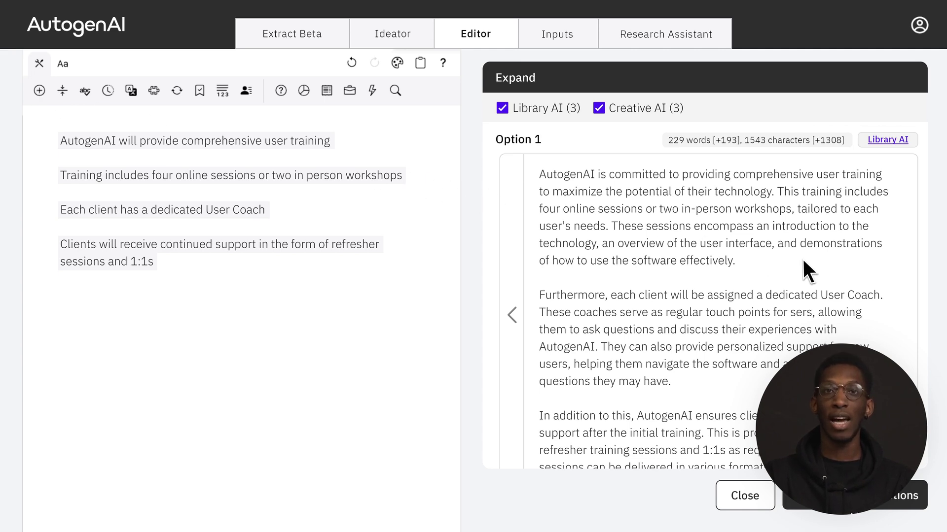
Step: Show the sources behind Option 1: two bid PDFs from the AutogenAI Hub library
left_click(884, 140)
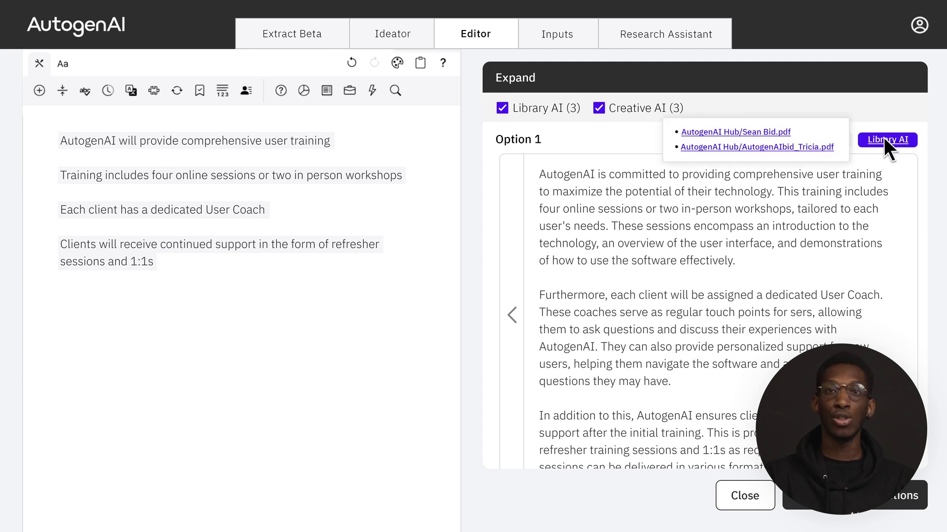
Step: Limit Library AI to the AutogenAI Hub folder instead of all library documents, then return to the Editor
left_click(919, 26)
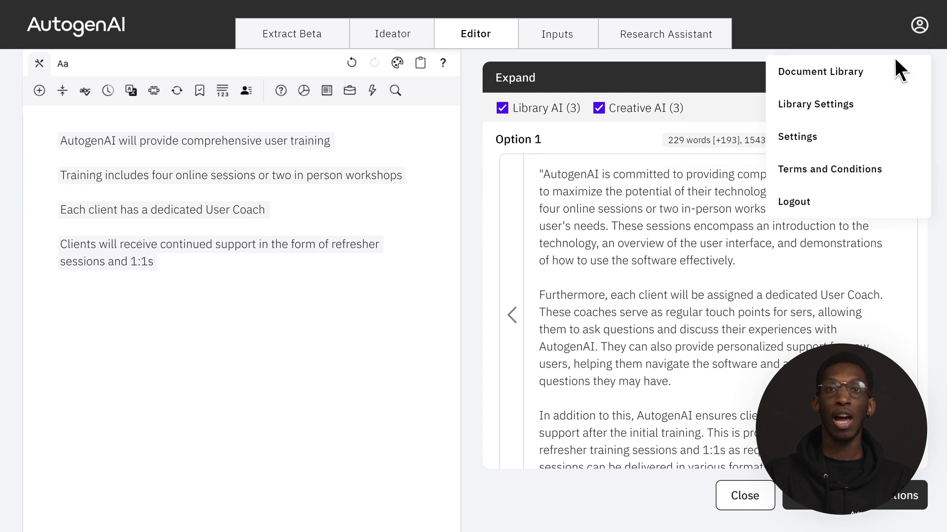
left_click(866, 104)
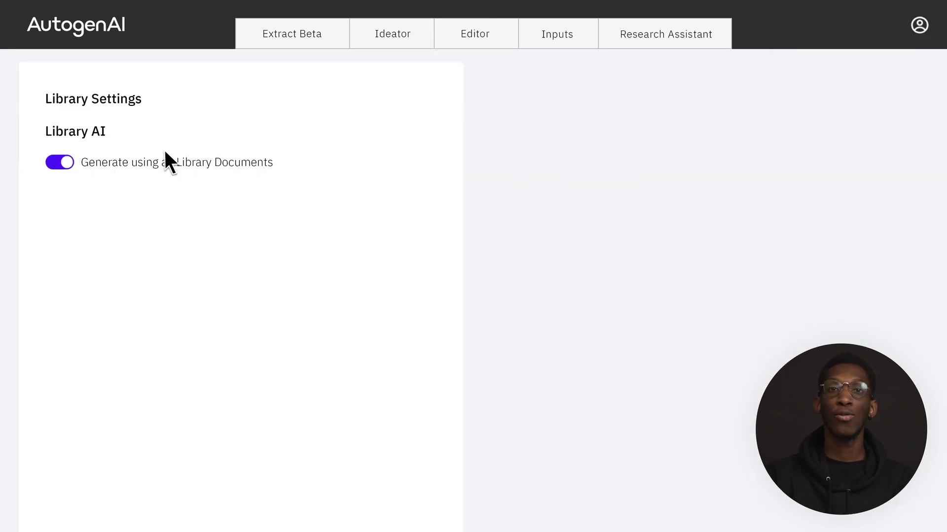
left_click(63, 162)
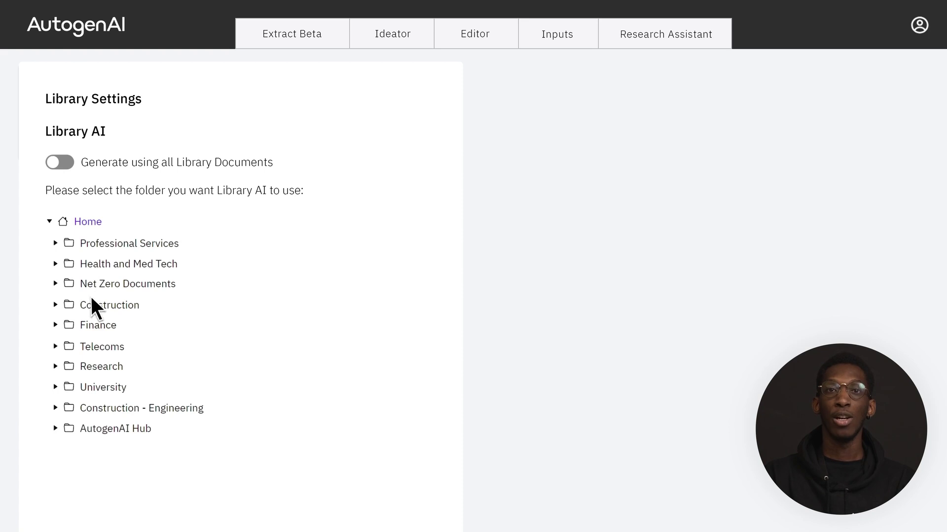
left_click(115, 428)
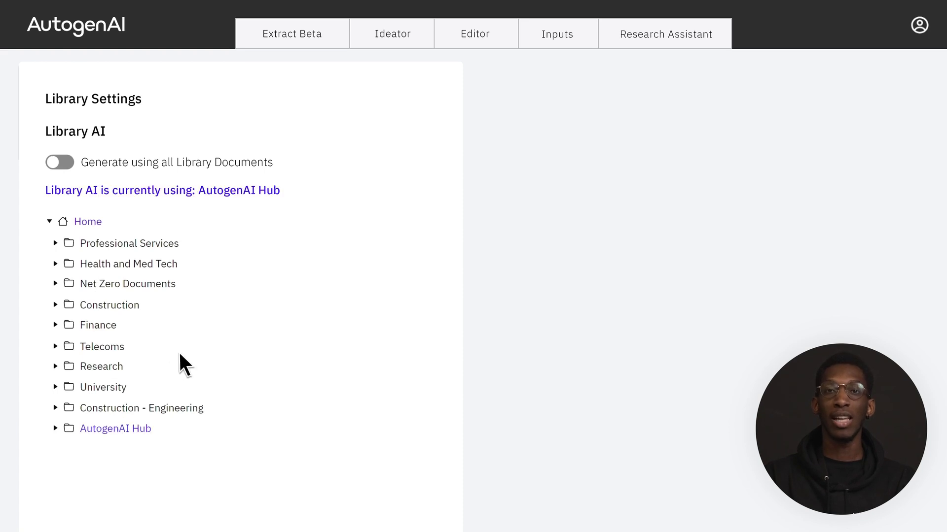
left_click(473, 35)
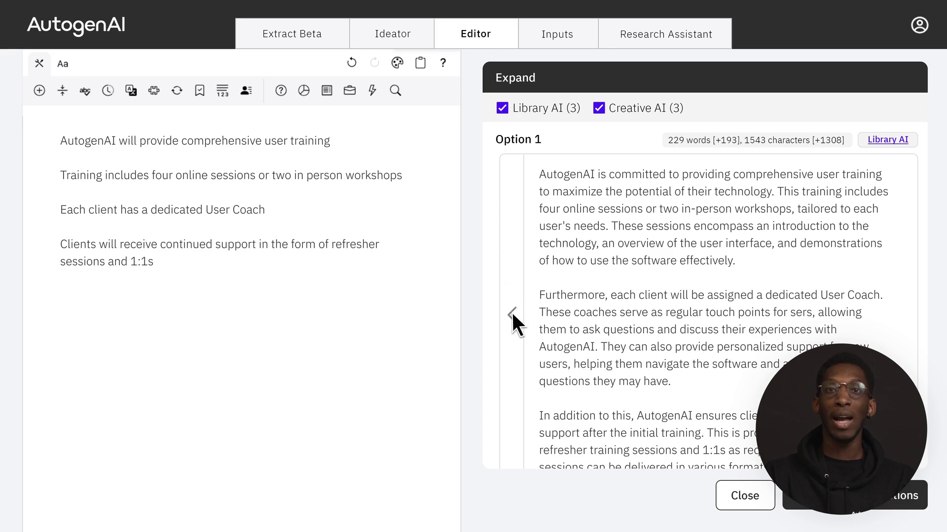
Step: Select the first paragraph of Option 1
mouse_move(725, 268)
left_mouse_down()
mouse_move(713, 252)
mouse_move(534, 157)
left_mouse_up()
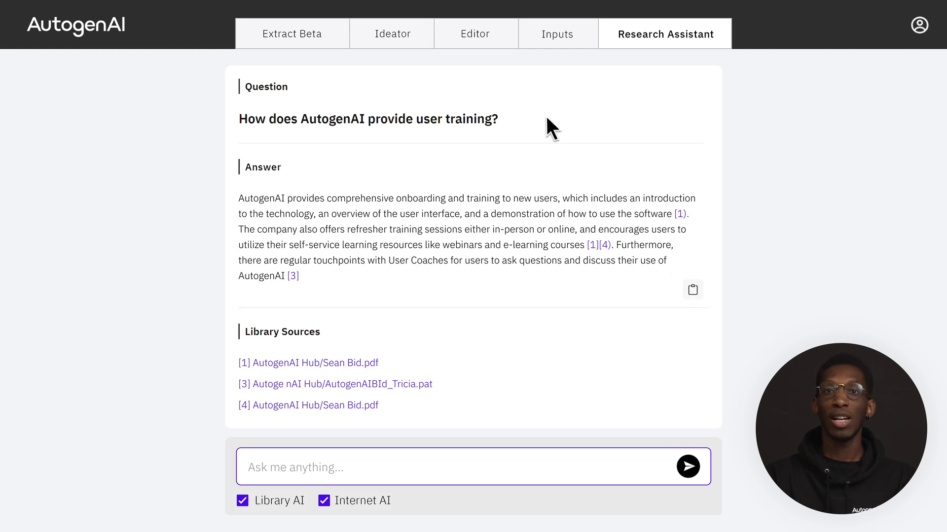
Step: Switch back to the Editor, which now shows a blank document
left_click(475, 35)
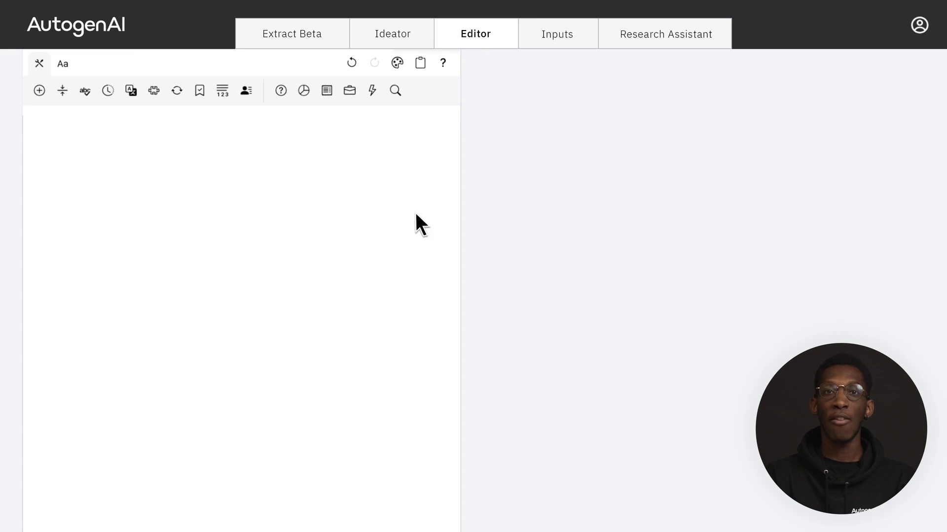